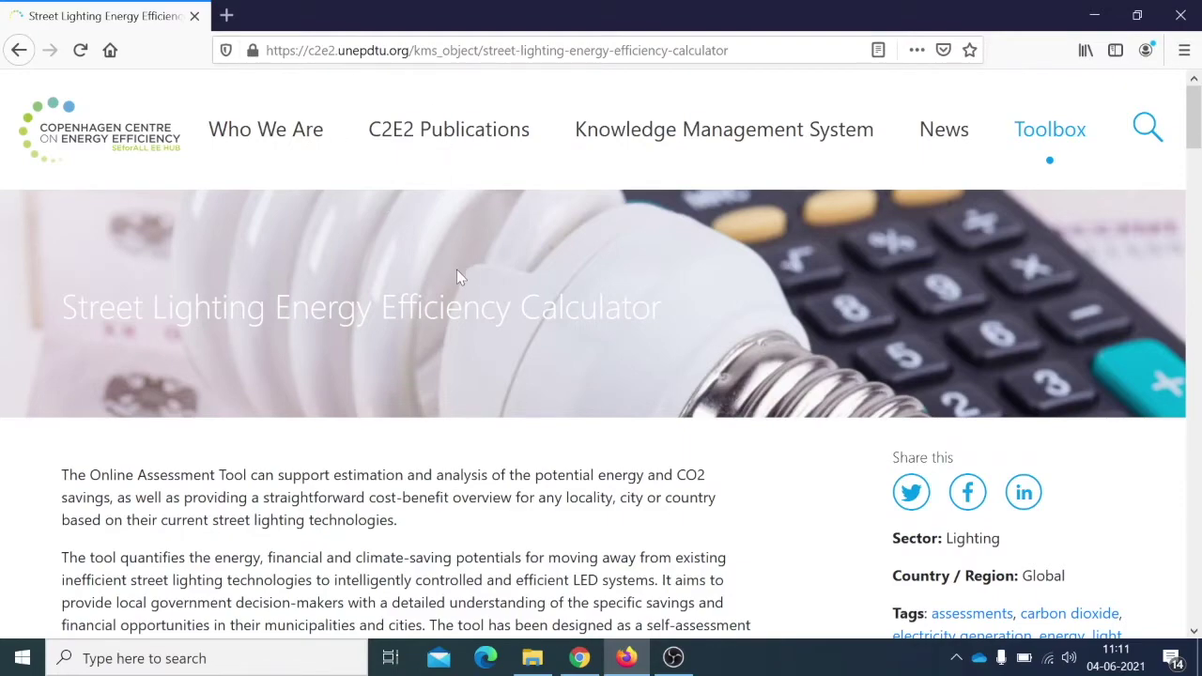
Scroll down the C2E2 calculator page to the Basic Information form.
{"action": "scroll", "coordinate": [457, 269], "scroll_direction": "down", "scroll_amount": 5}
Check the Basic Information (Lebanon, 60000 people, 2000 sun hours, 0.12 USD/kWh, 2020), then reach Outdoor Lighting Stock.
{"action": "scroll", "coordinate": [458, 273], "scroll_direction": "down", "scroll_amount": 8}
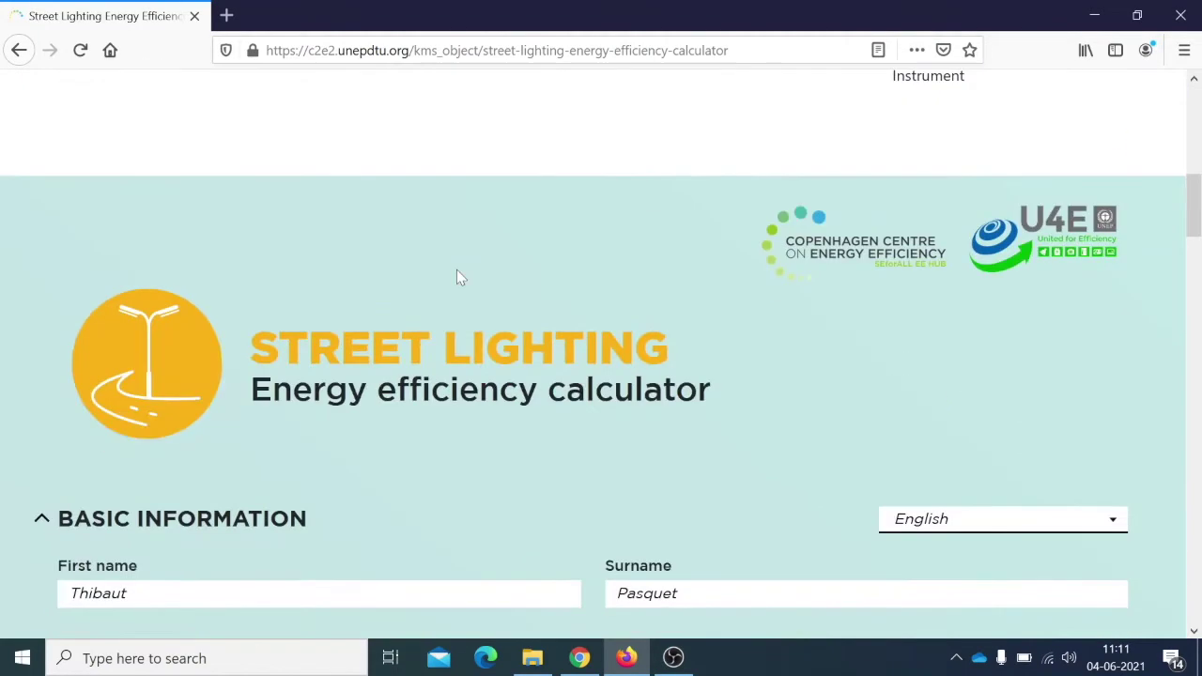
{"action": "scroll", "coordinate": [457, 273], "scroll_direction": "down", "scroll_amount": 1}
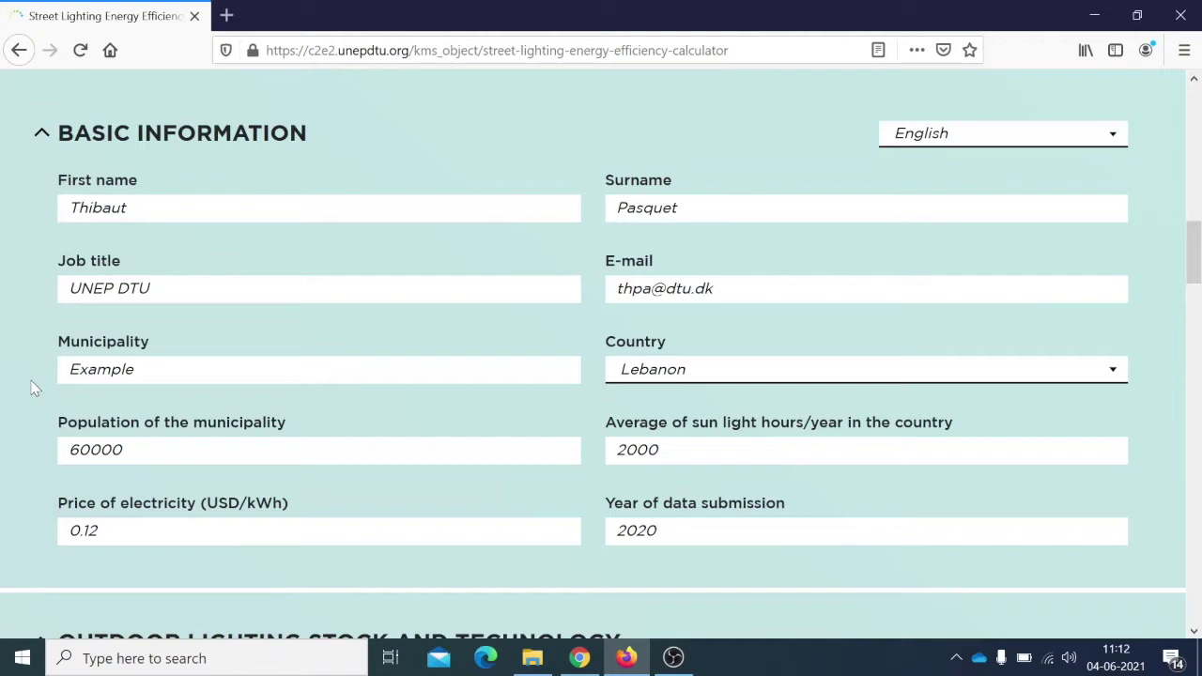
{"action": "scroll", "coordinate": [35, 388], "scroll_direction": "down", "scroll_amount": 3}
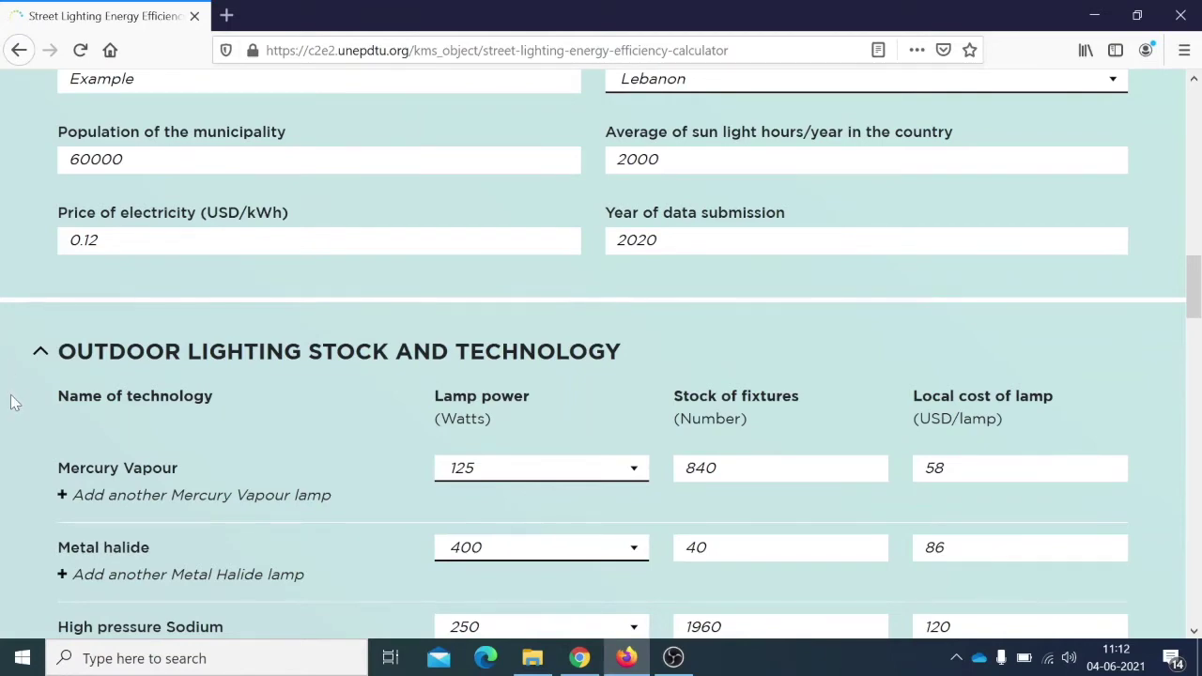
{"action": "scroll", "coordinate": [11, 399], "scroll_direction": "down", "scroll_amount": 3}
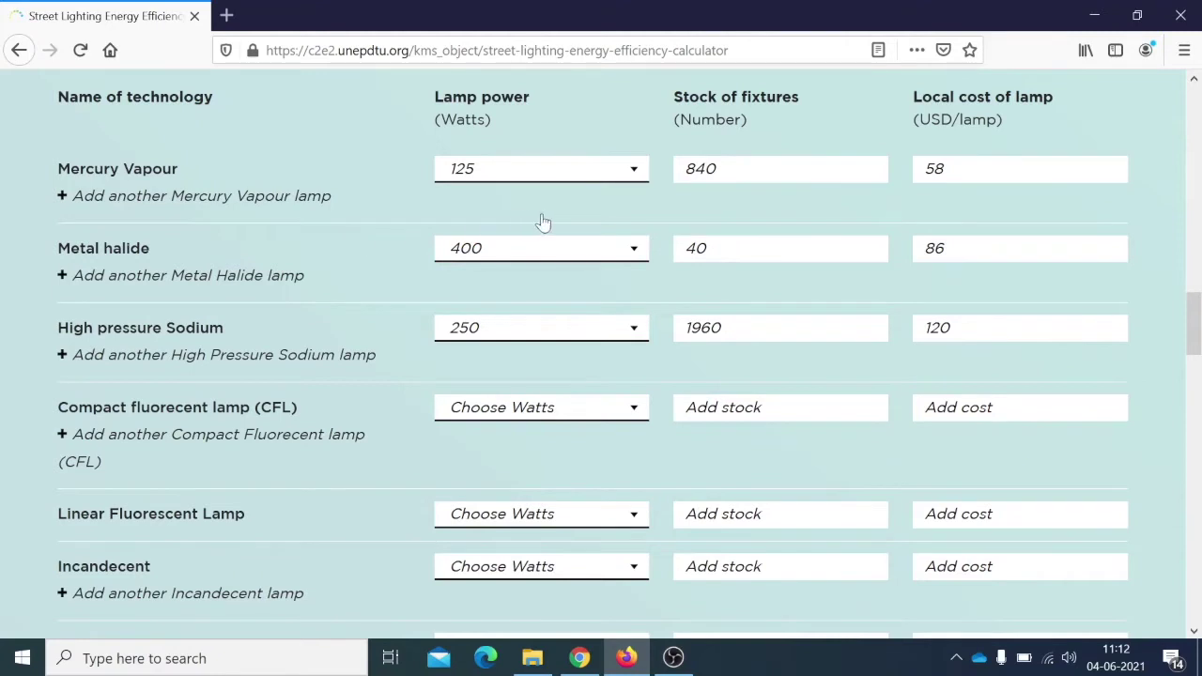
{"action": "left_click", "coordinate": [634, 179]}
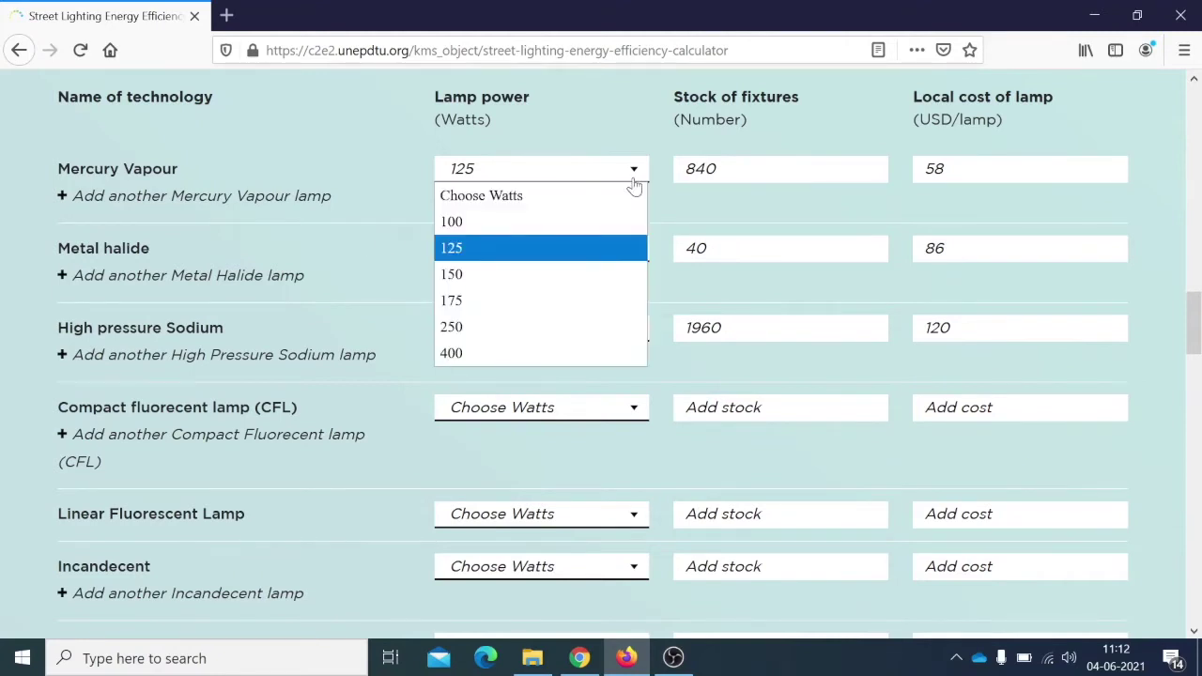
{"action": "left_click", "coordinate": [583, 172]}
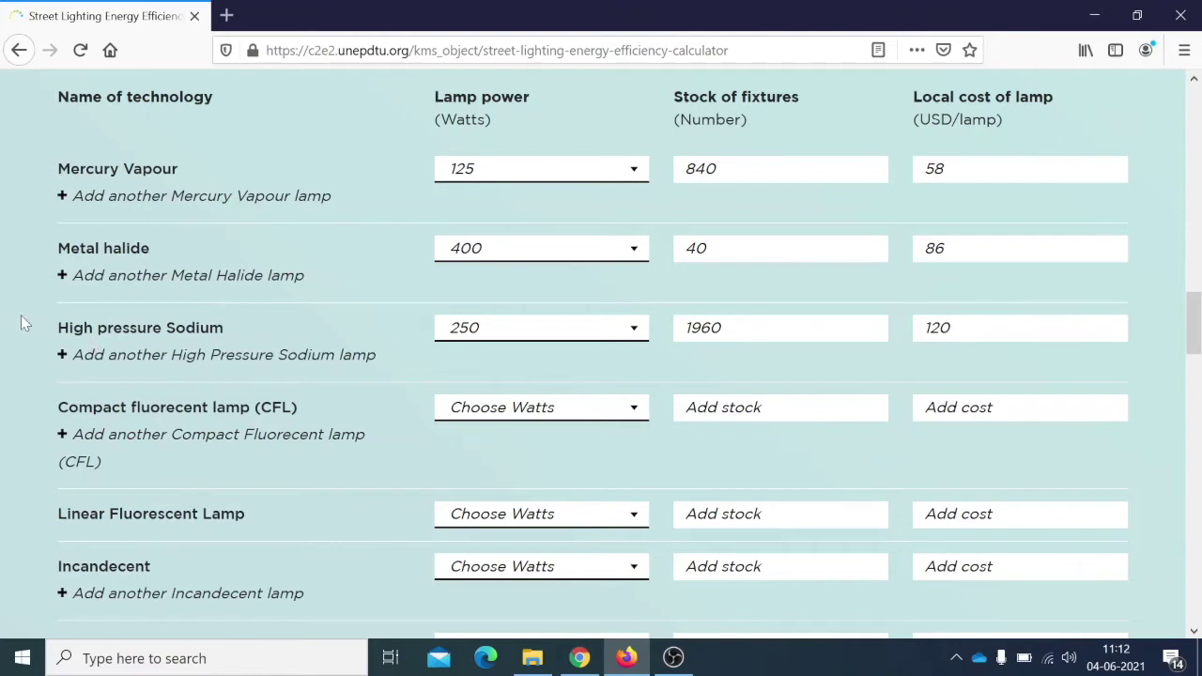
Check the seven LED lines, 27 W (1300 lamps) to 120 W (10), keeping the 4700 cost unchanged.
{"action": "scroll", "coordinate": [20, 316], "scroll_direction": "down", "scroll_amount": 3}
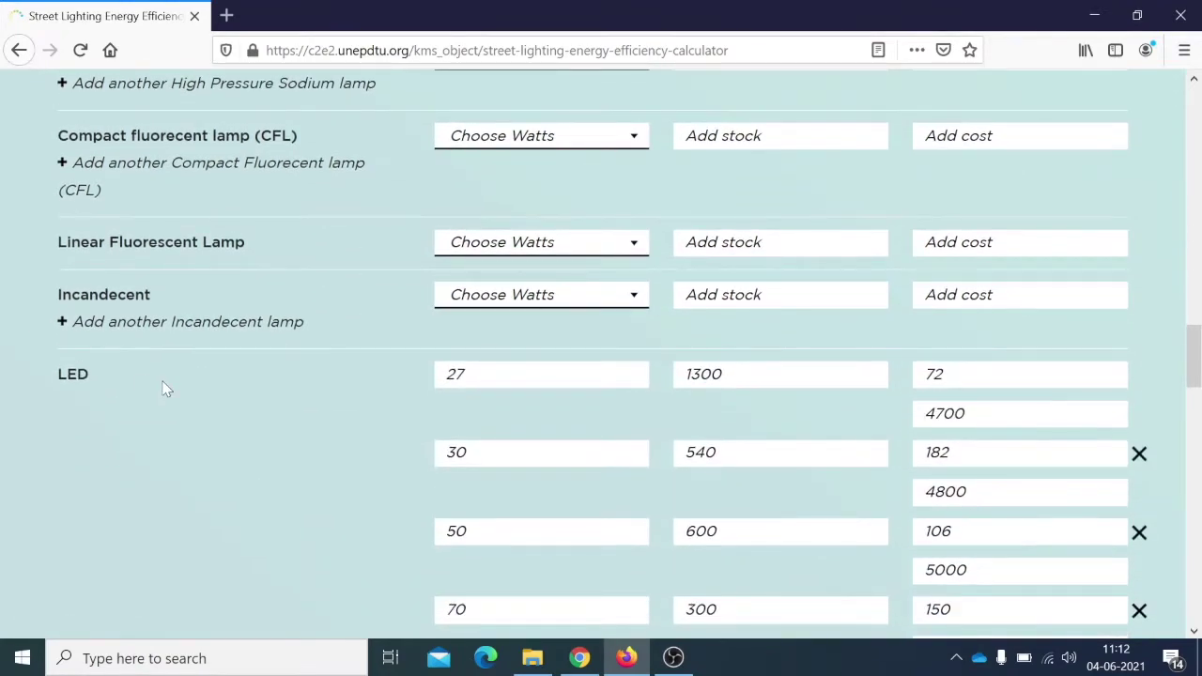
{"action": "scroll", "coordinate": [26, 373], "scroll_direction": "down", "scroll_amount": 3}
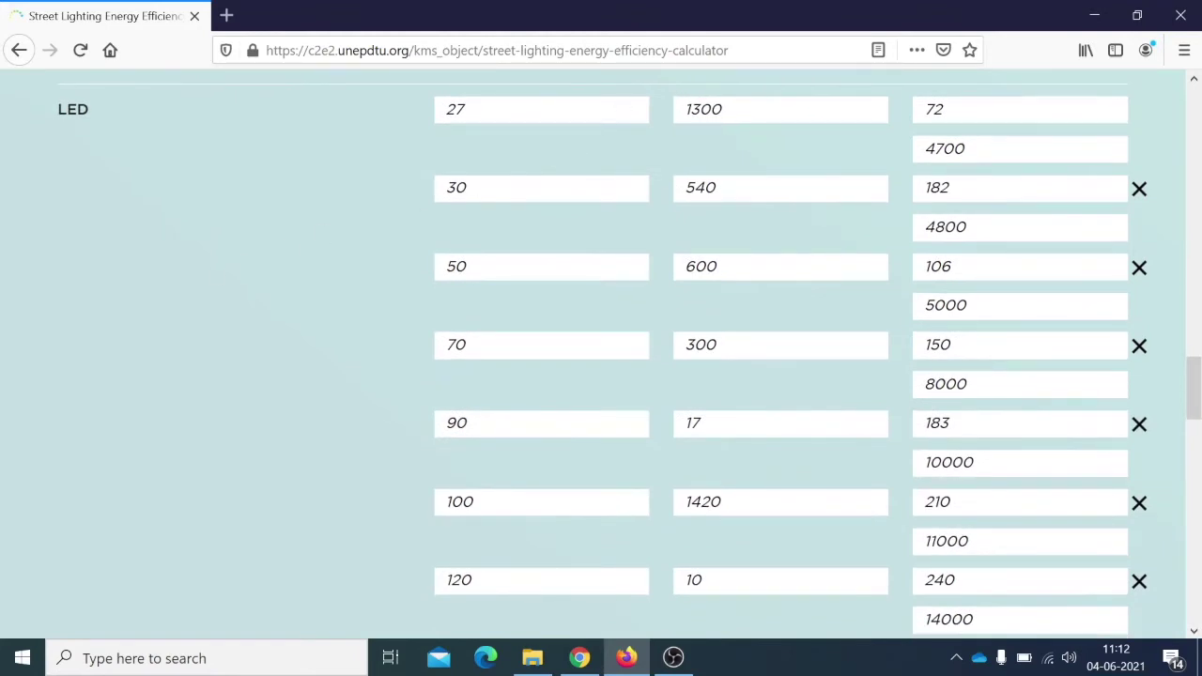
{"action": "scroll", "coordinate": [403, 179], "scroll_direction": "up", "scroll_amount": 1}
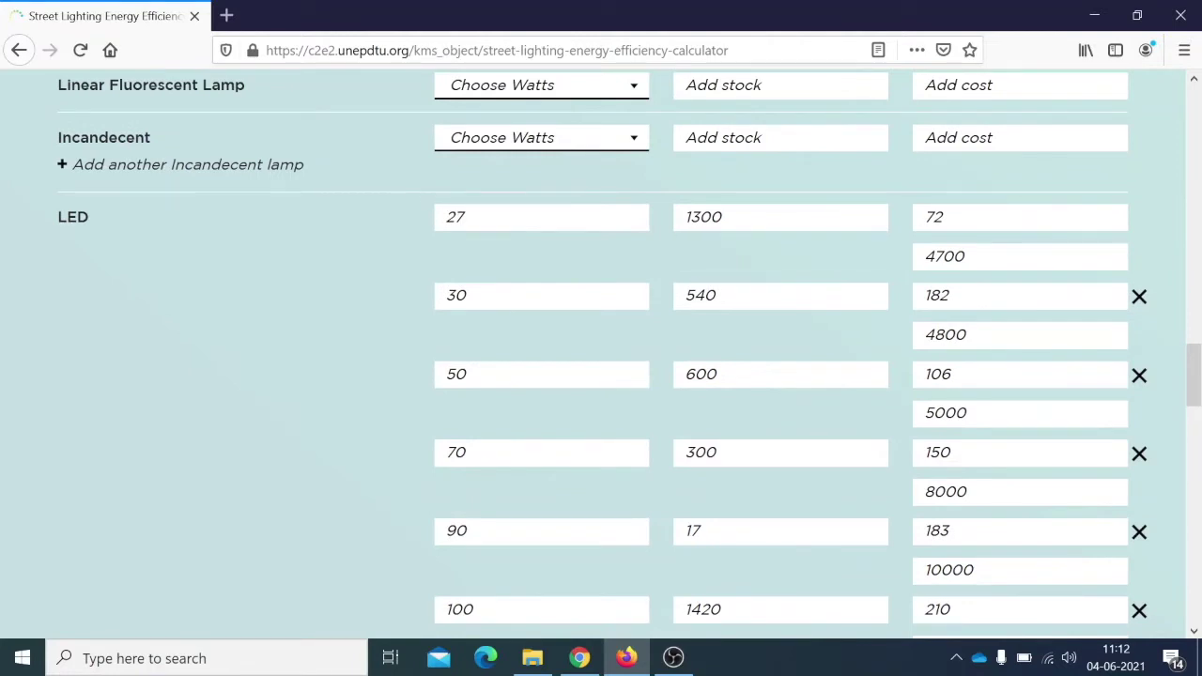
{"action": "left_click", "coordinate": [1005, 257]}
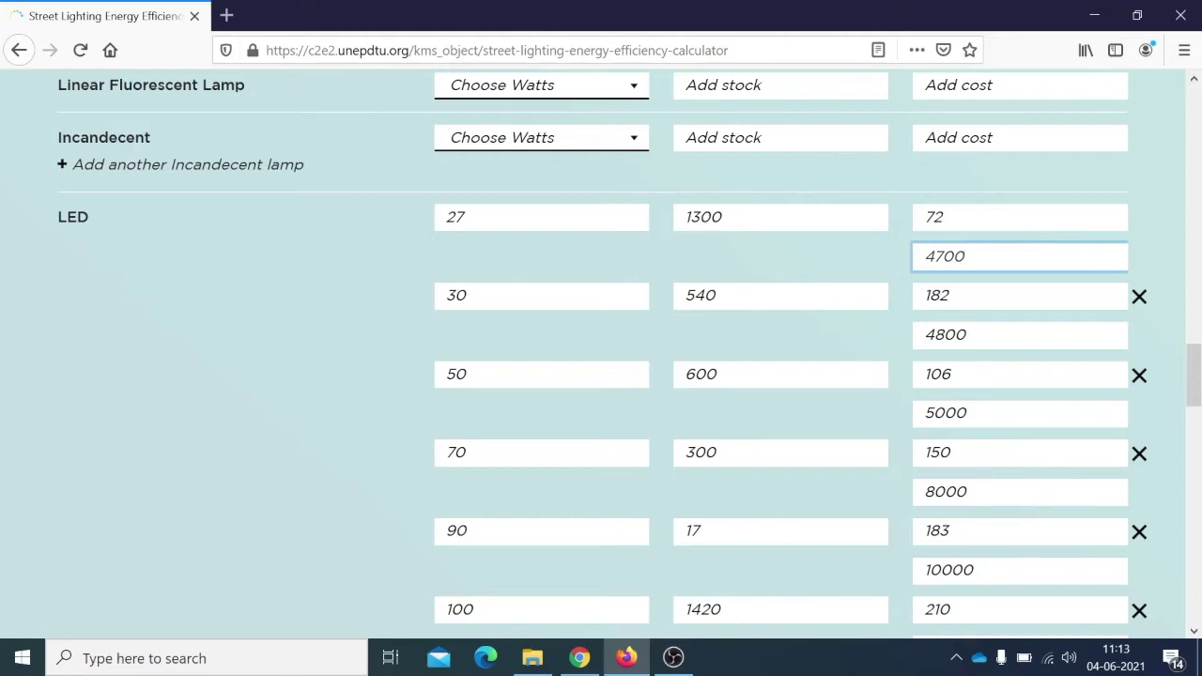
{"action": "left_click", "coordinate": [234, 349]}
{"action": "scroll", "coordinate": [234, 348], "scroll_direction": "down", "scroll_amount": 2}
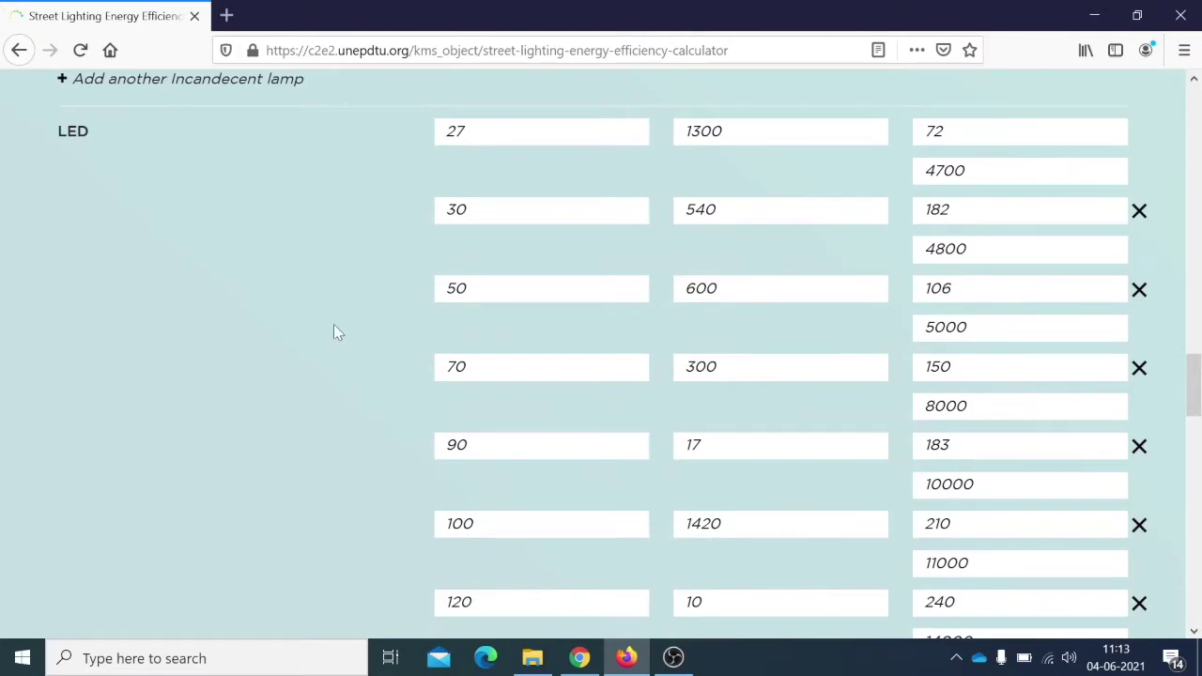
{"action": "scroll", "coordinate": [335, 331], "scroll_direction": "down", "scroll_amount": 4}
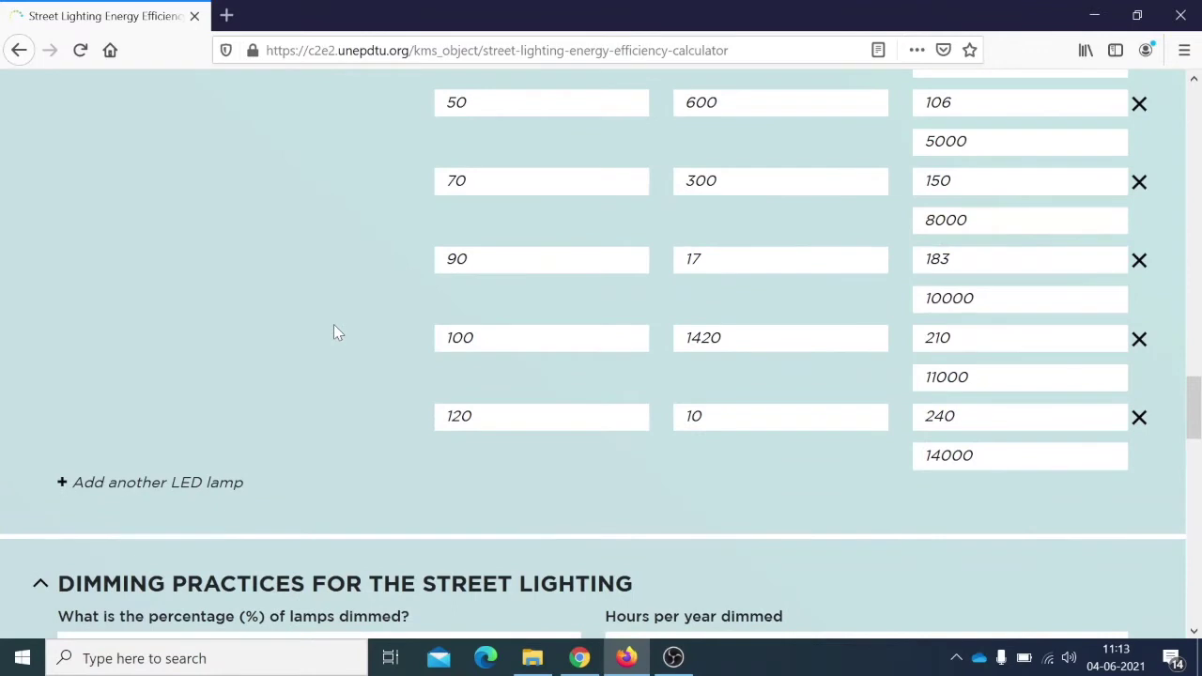
{"action": "scroll", "coordinate": [336, 331], "scroll_direction": "down", "scroll_amount": 4}
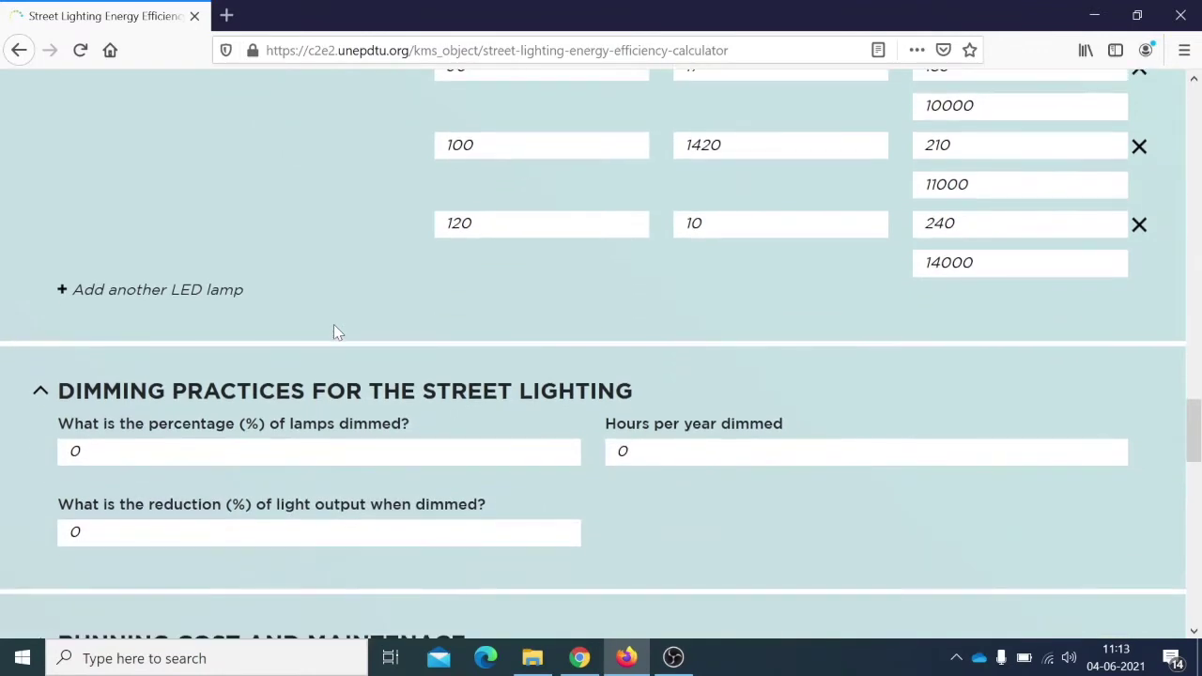
Keep every dimming value at 0 and continue to the Running Cost and Maintenance section.
{"action": "scroll", "coordinate": [335, 331], "scroll_direction": "down", "scroll_amount": 4}
{"action": "scroll", "coordinate": [335, 331], "scroll_direction": "down", "scroll_amount": 2}
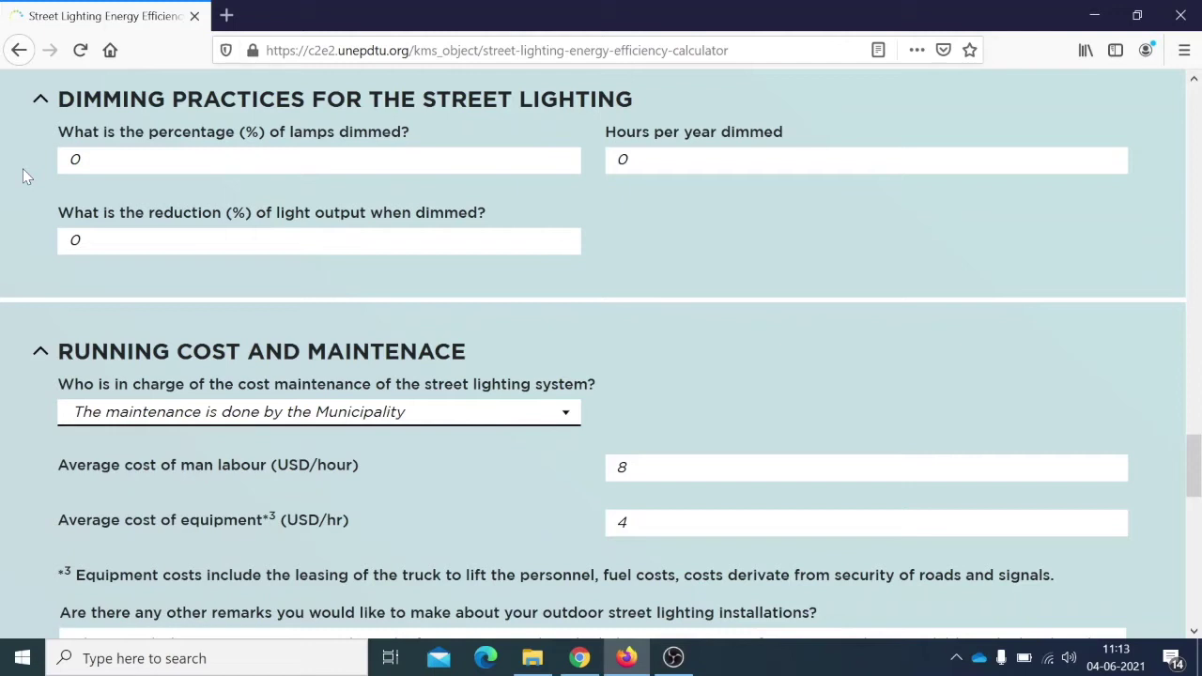
{"action": "key", "text": "Tab"}
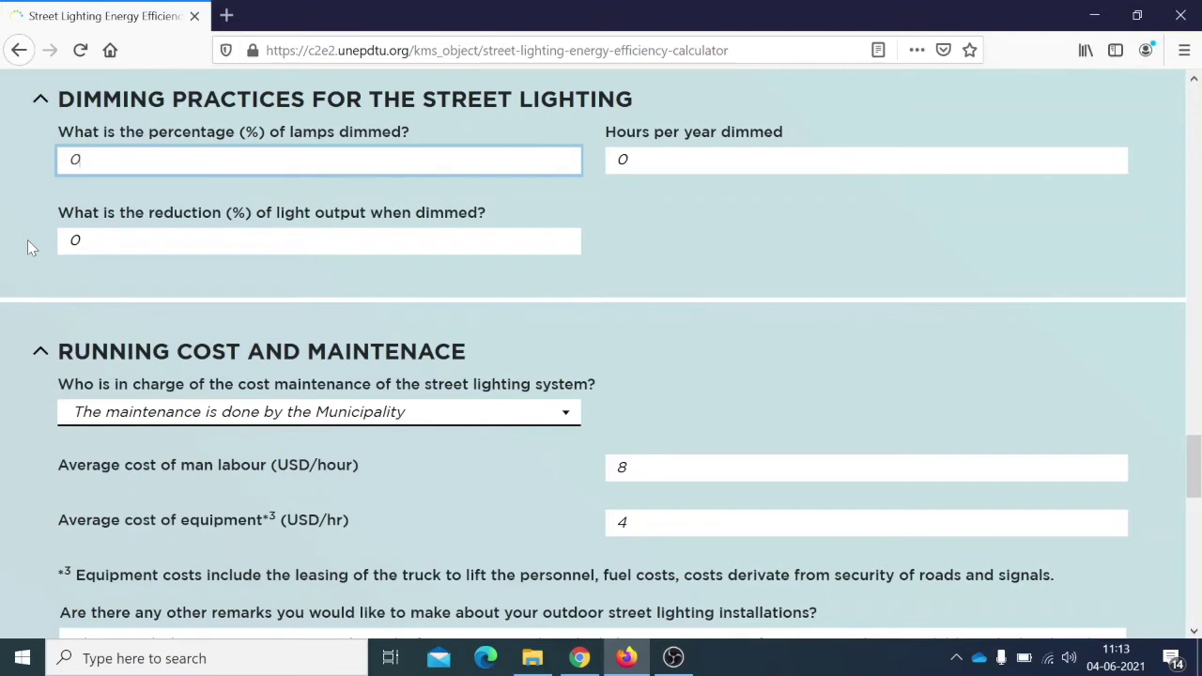
{"action": "scroll", "coordinate": [7, 371], "scroll_direction": "down", "scroll_amount": 5}
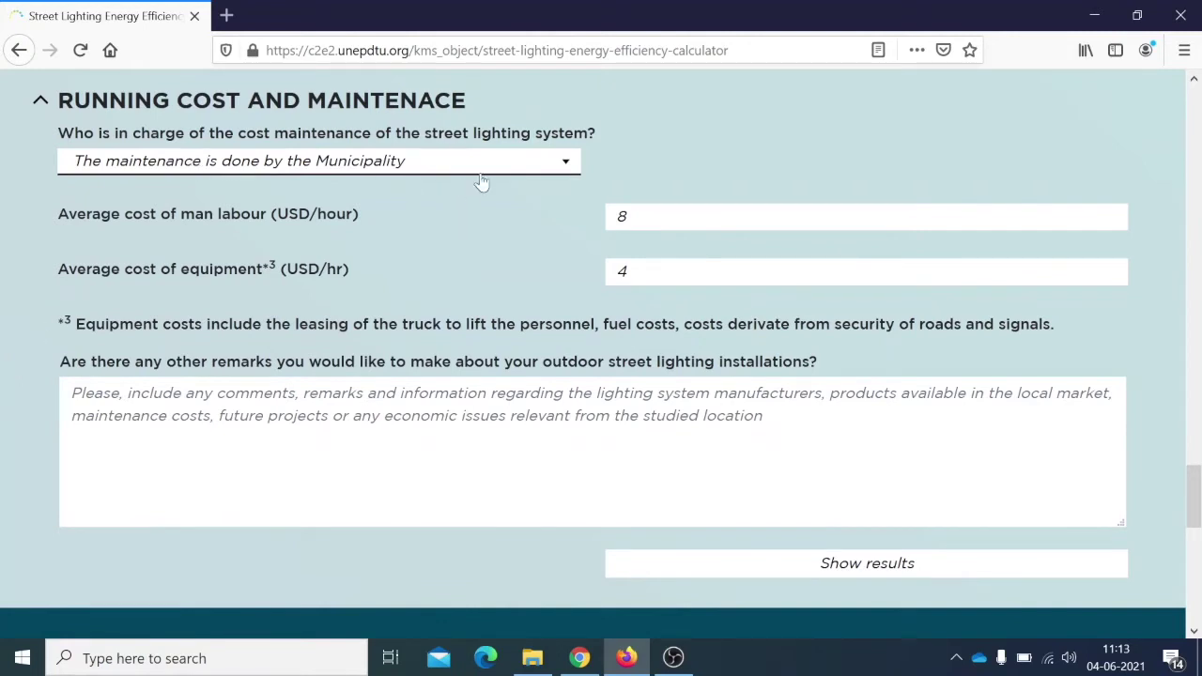
{"action": "left_click", "coordinate": [524, 167]}
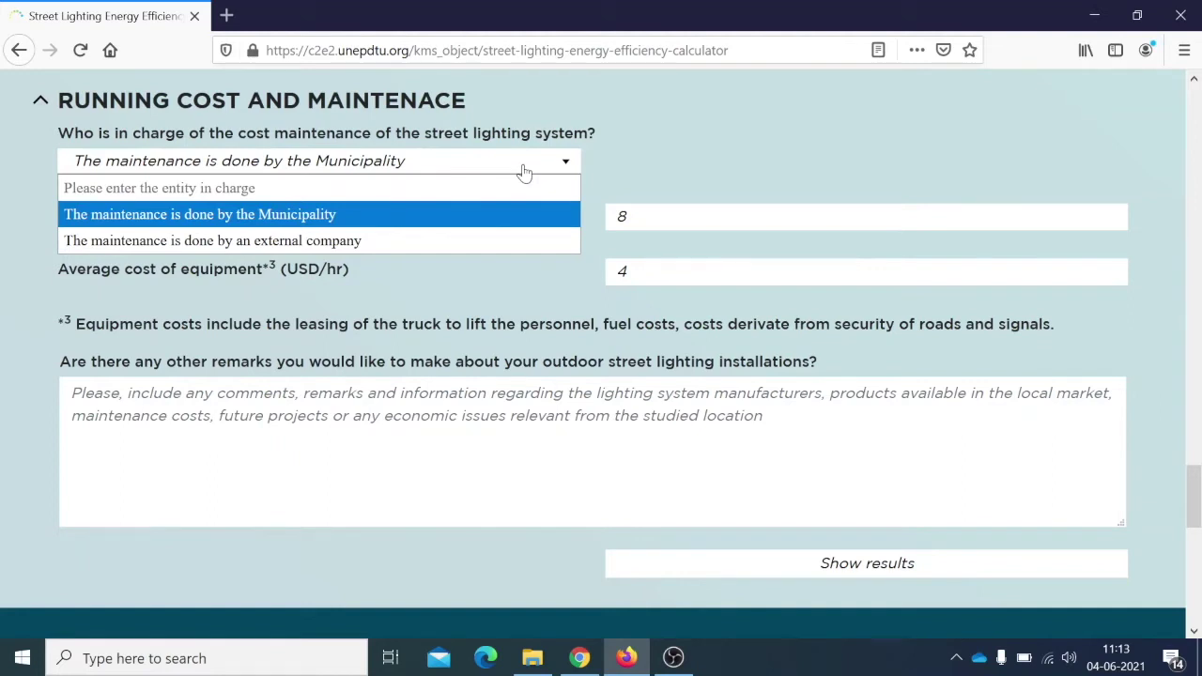
{"action": "left_click", "coordinate": [425, 216]}
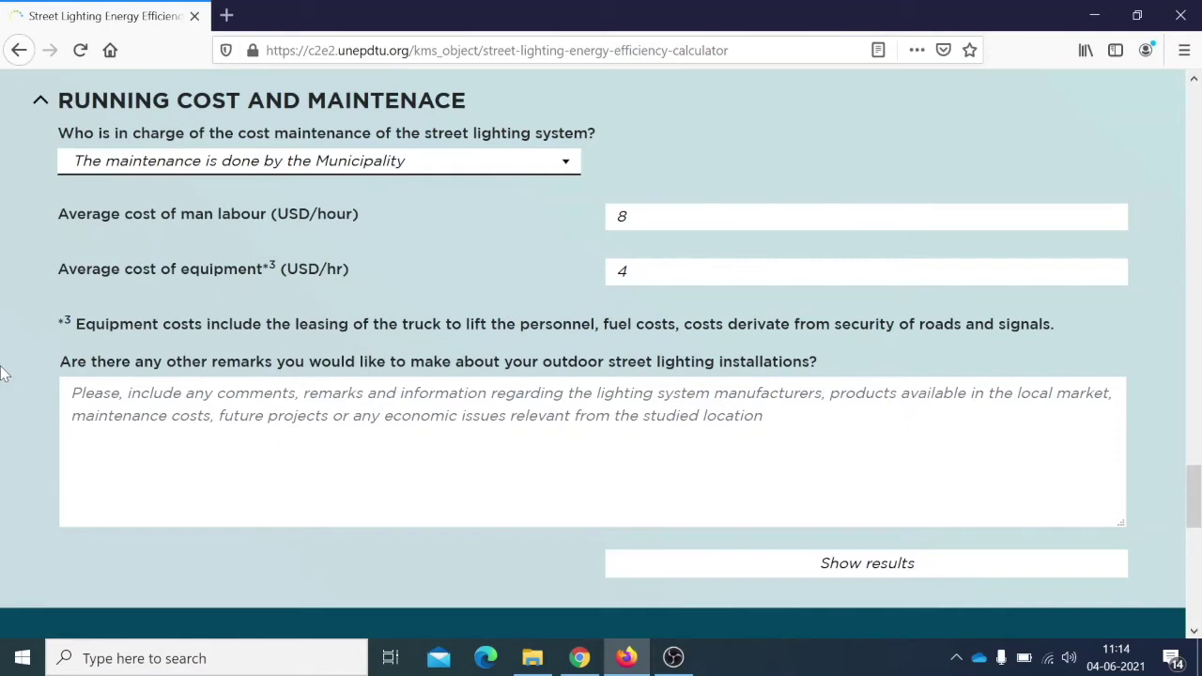
{"action": "scroll", "coordinate": [2, 374], "scroll_direction": "down", "scroll_amount": 1}
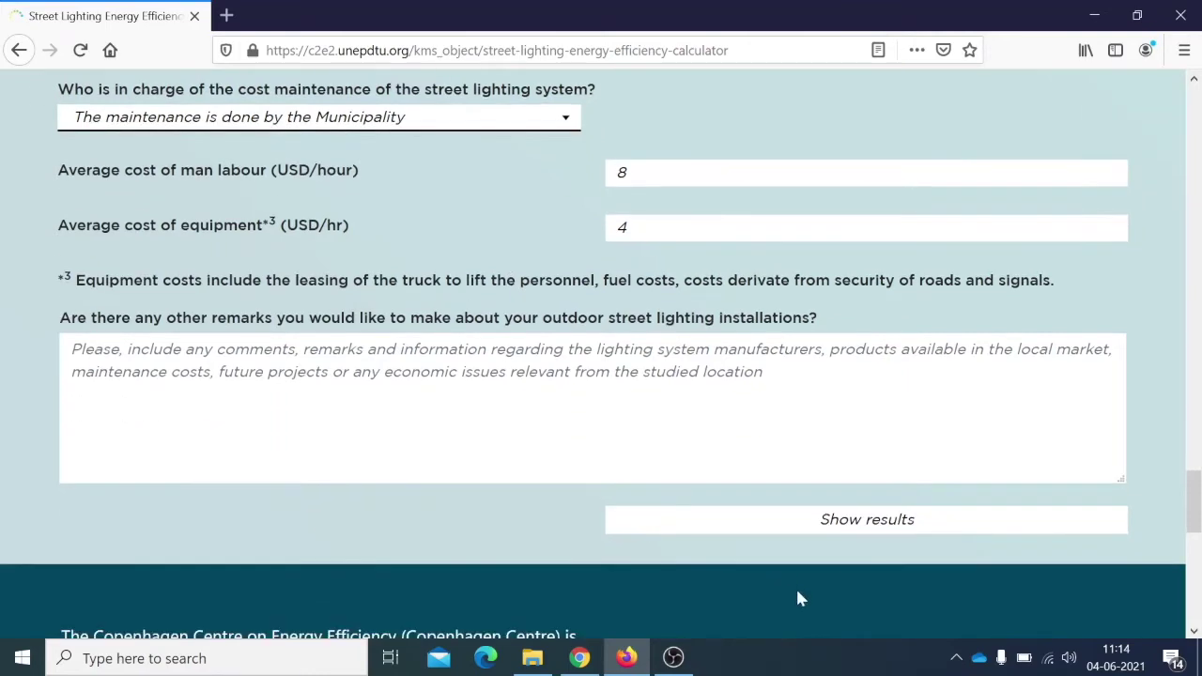
Calculate the results from the filled form and view the Annual Savings figures.
{"action": "left_click", "coordinate": [842, 524]}
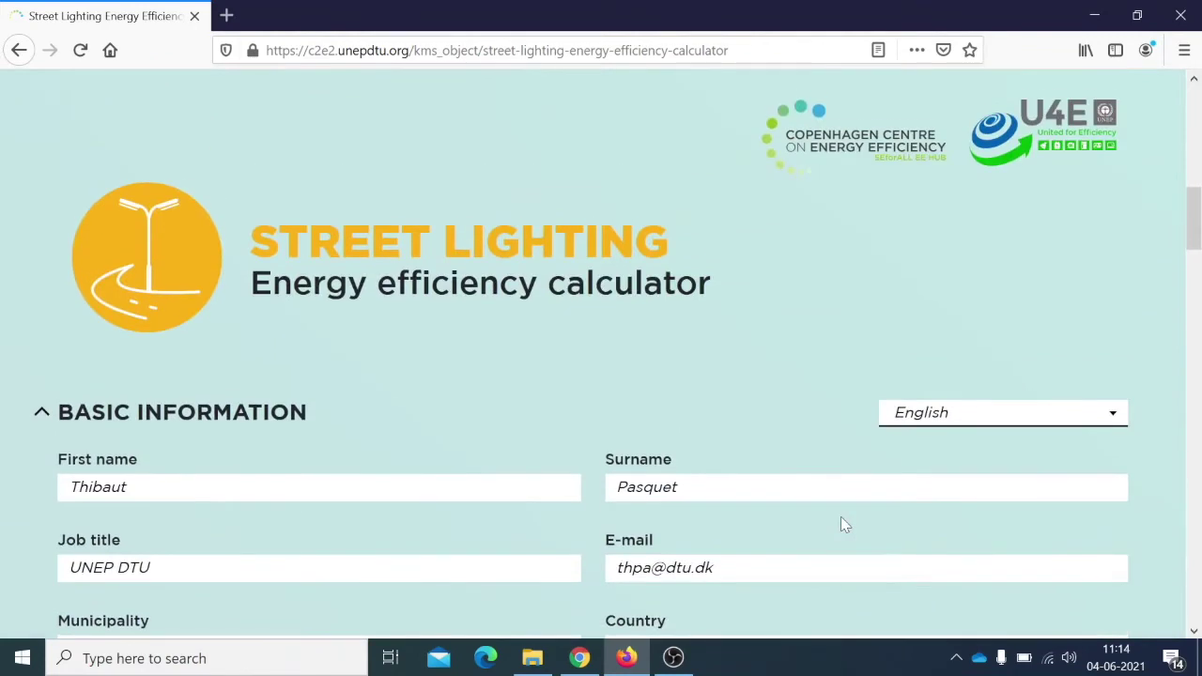
{"action": "scroll", "coordinate": [48, 461], "scroll_direction": "down", "scroll_amount": 5}
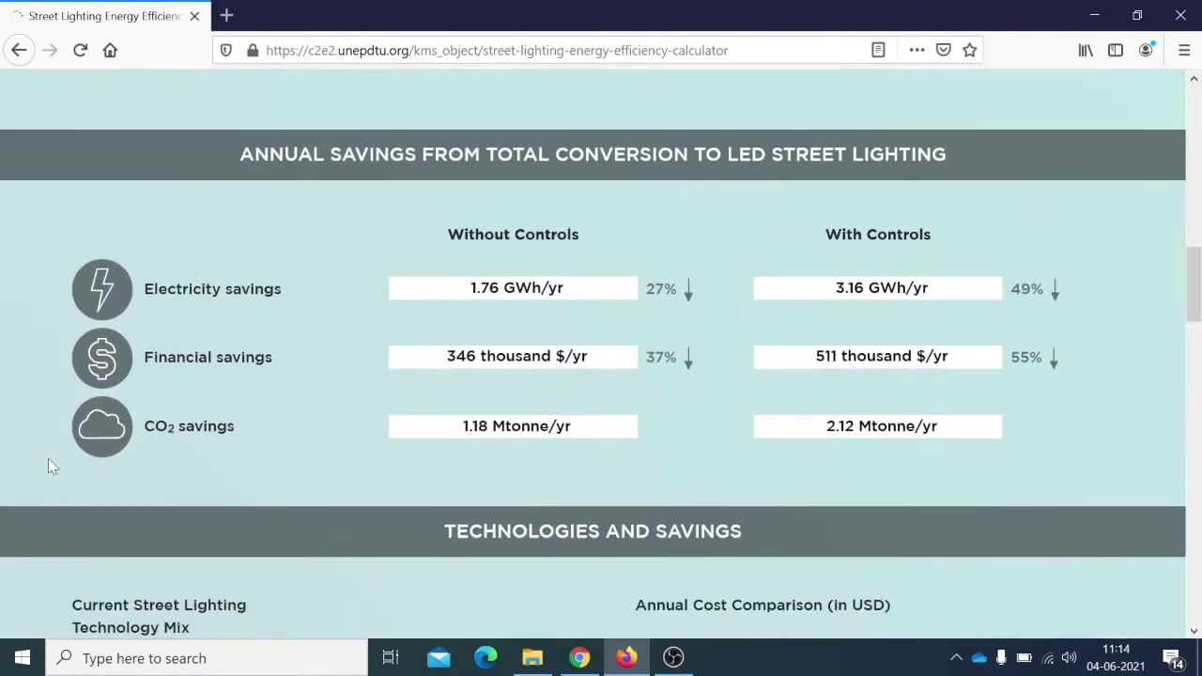
{"action": "scroll", "coordinate": [52, 467], "scroll_direction": "down", "scroll_amount": 1}
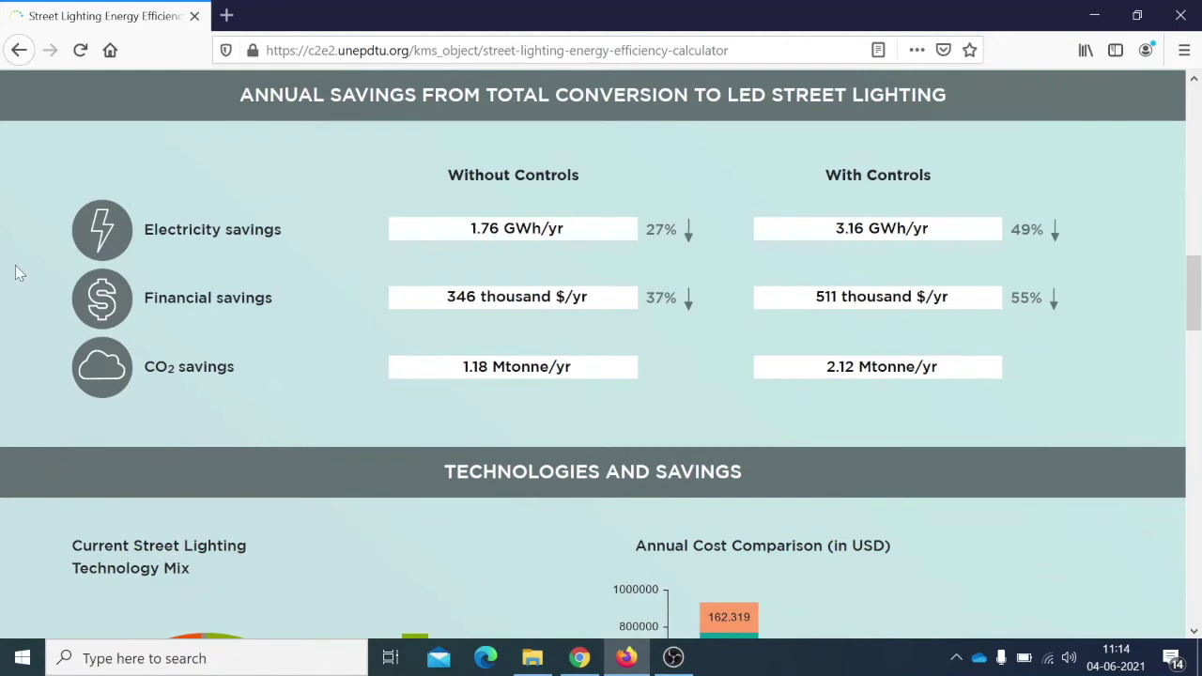
{"action": "scroll", "coordinate": [15, 265], "scroll_direction": "up", "scroll_amount": 1}
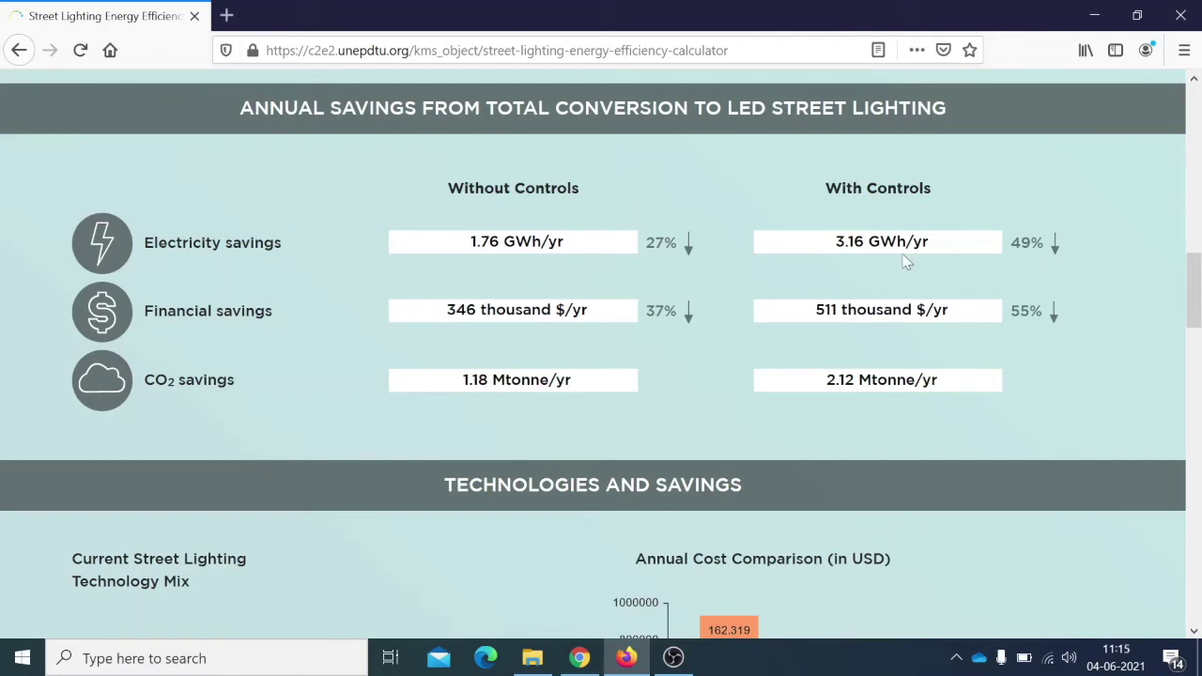
Review the technology mix and annual costs: 770,380 USD baseline versus 391,332 USD with LED controls.
{"action": "scroll", "coordinate": [315, 338], "scroll_direction": "down", "scroll_amount": 1}
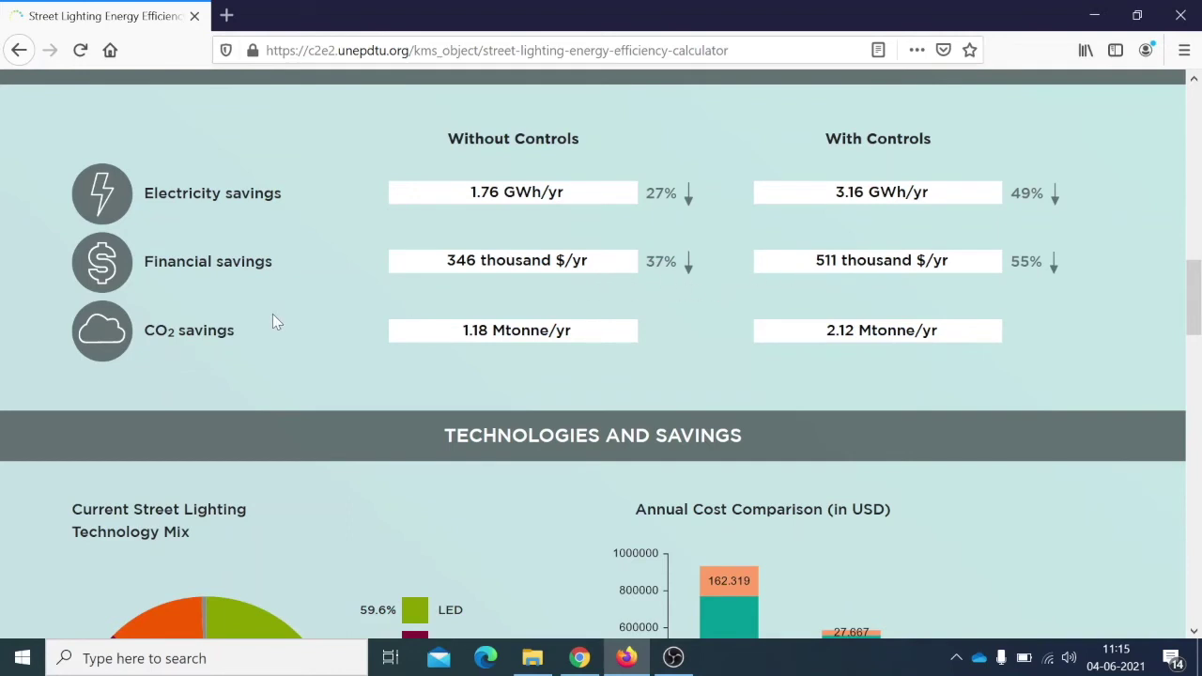
{"action": "scroll", "coordinate": [273, 321], "scroll_direction": "down", "scroll_amount": 1}
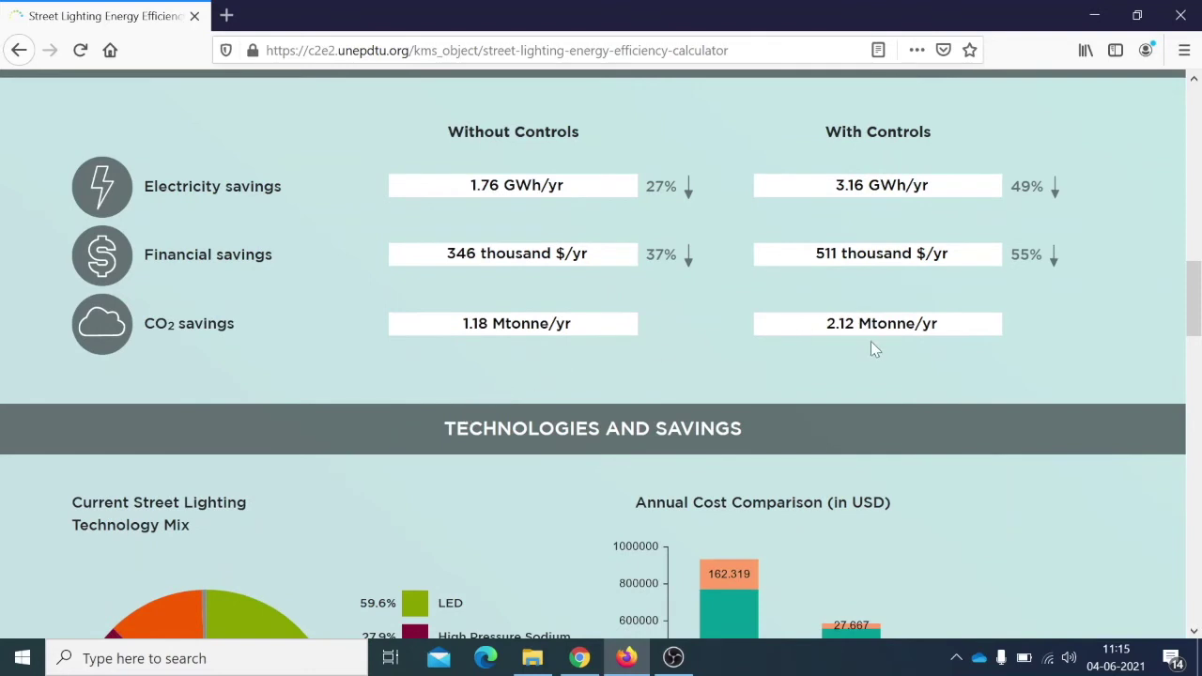
{"action": "scroll", "coordinate": [77, 399], "scroll_direction": "down", "scroll_amount": 3}
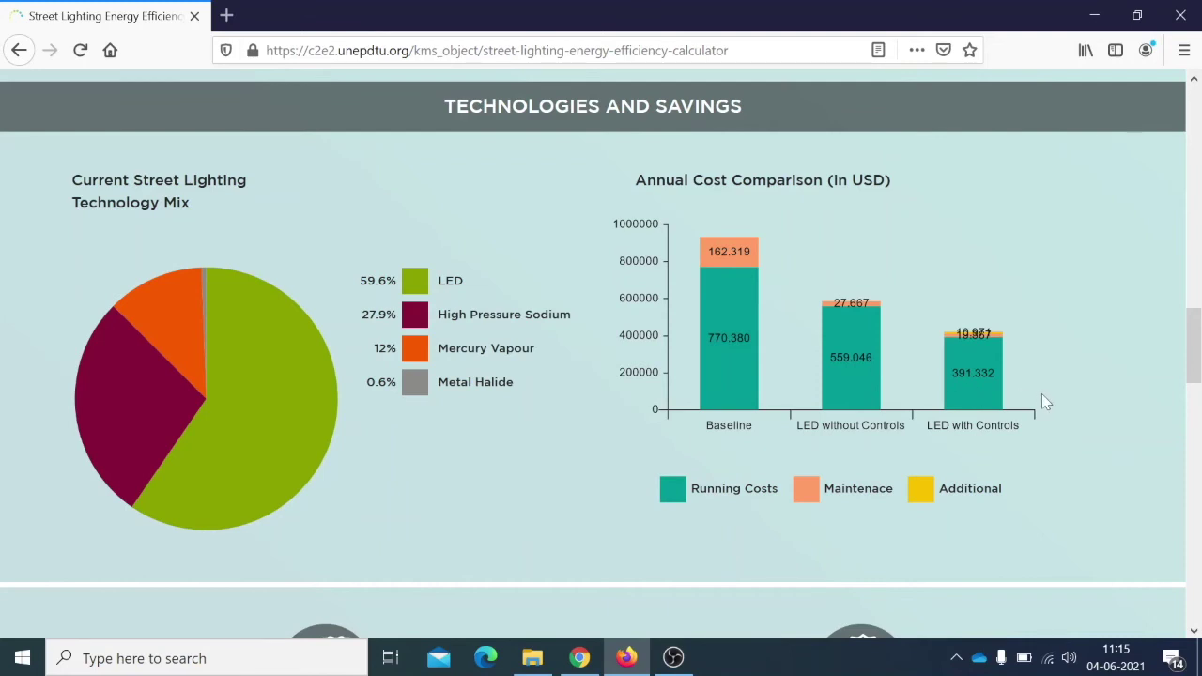
Read the Investment, Payback period, General Information and Assumptions sections down to Print.
{"action": "scroll", "coordinate": [1044, 401], "scroll_direction": "down", "scroll_amount": 5}
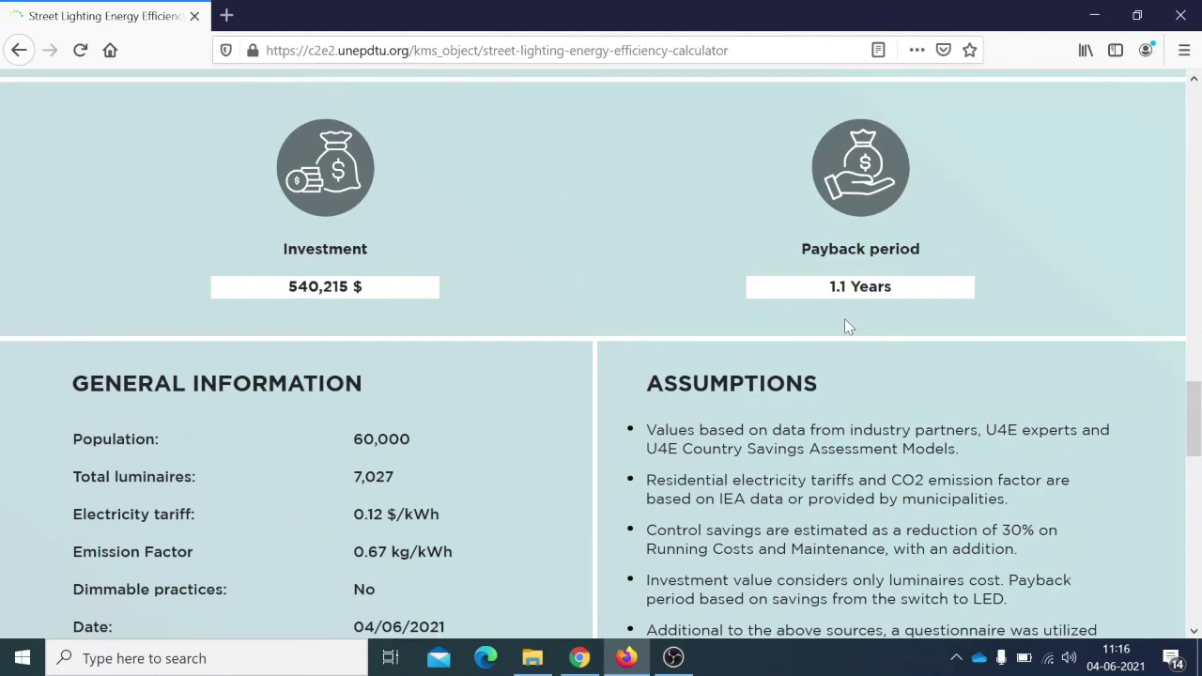
{"action": "scroll", "coordinate": [44, 376], "scroll_direction": "down", "scroll_amount": 2}
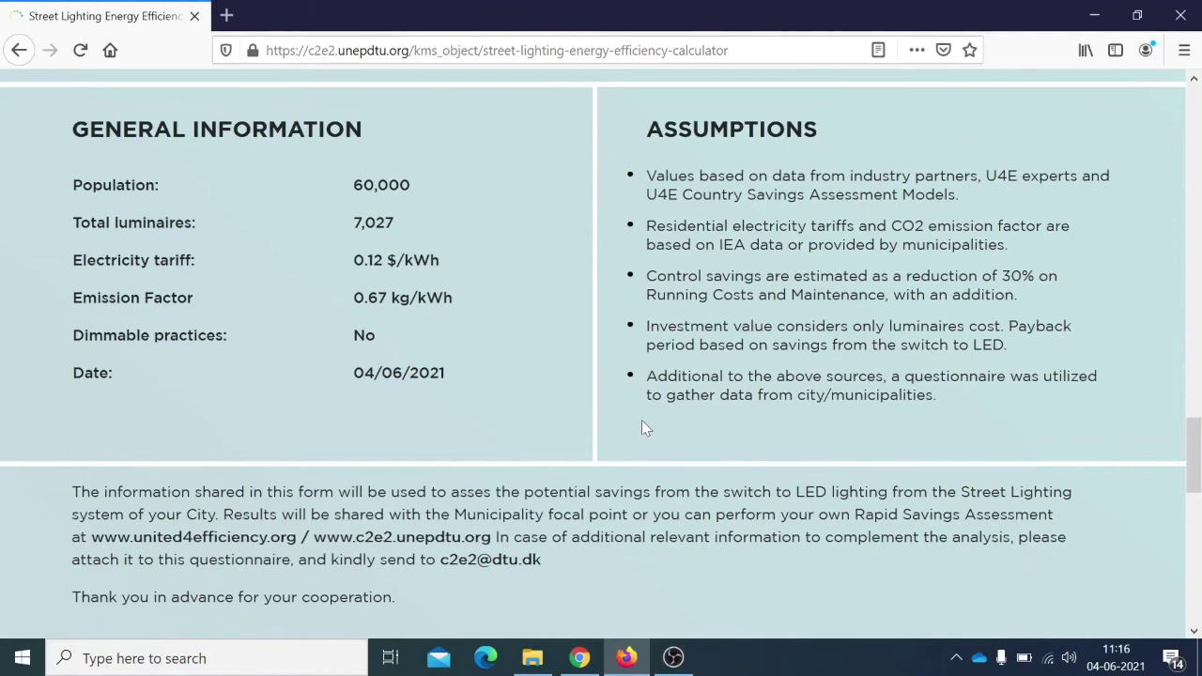
{"action": "scroll", "coordinate": [644, 424], "scroll_direction": "down", "scroll_amount": 1}
{"action": "scroll", "coordinate": [642, 420], "scroll_direction": "down", "scroll_amount": 1}
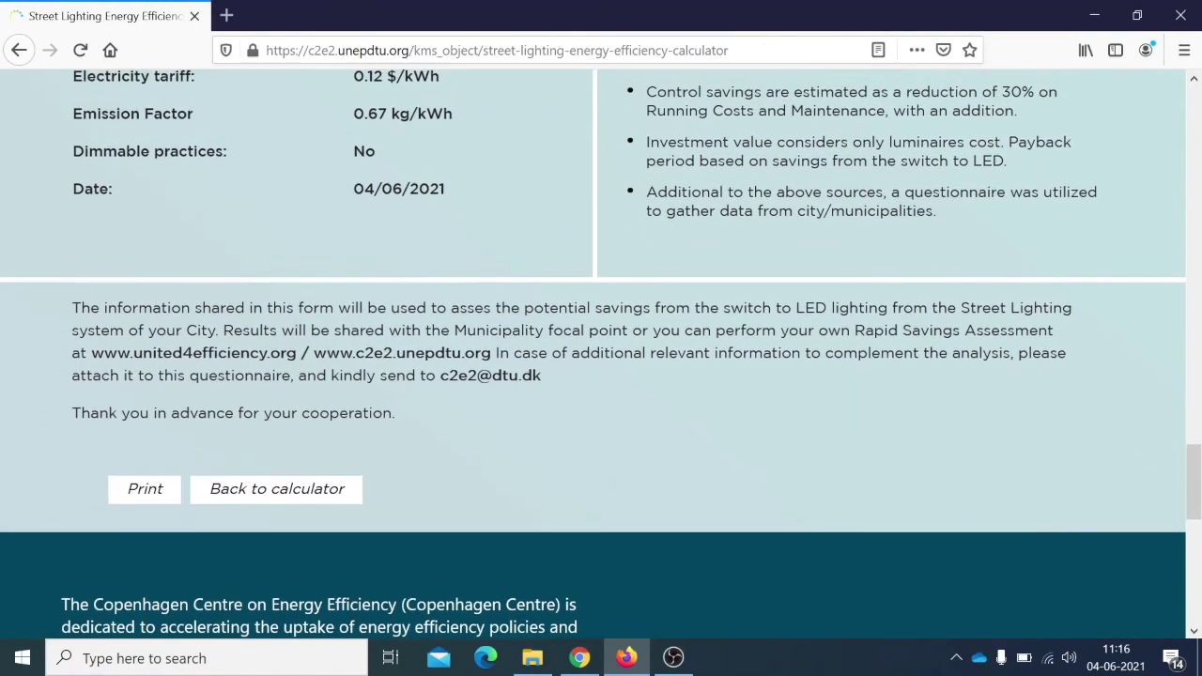